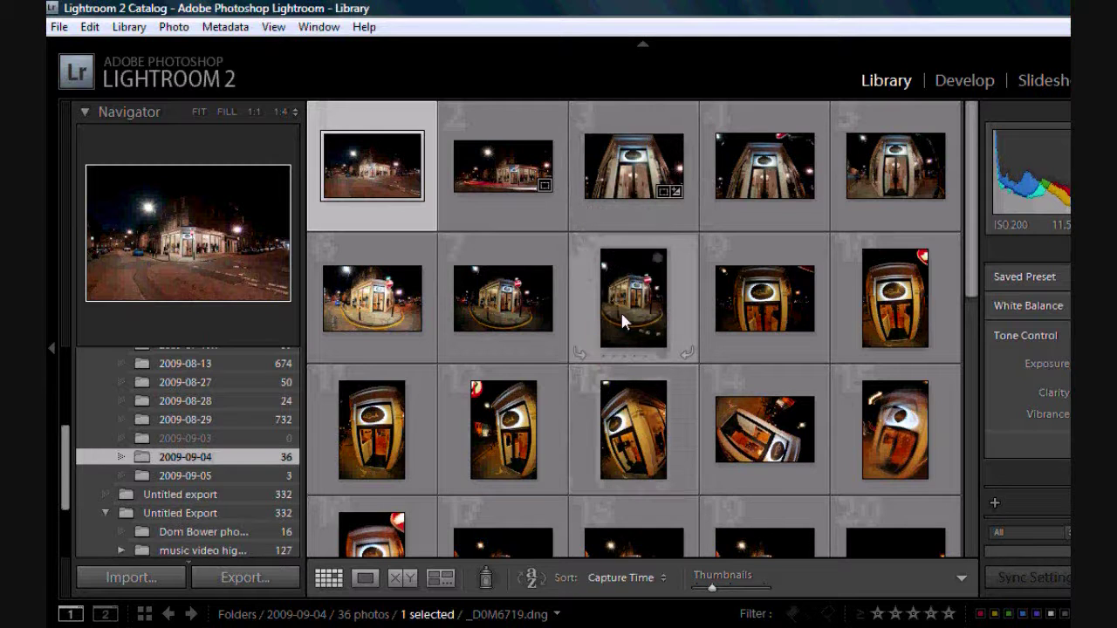
Step: View the night shop photo in Loupe view, then show the 2009-09-05 folder's daytime shot
double_click(506, 181)
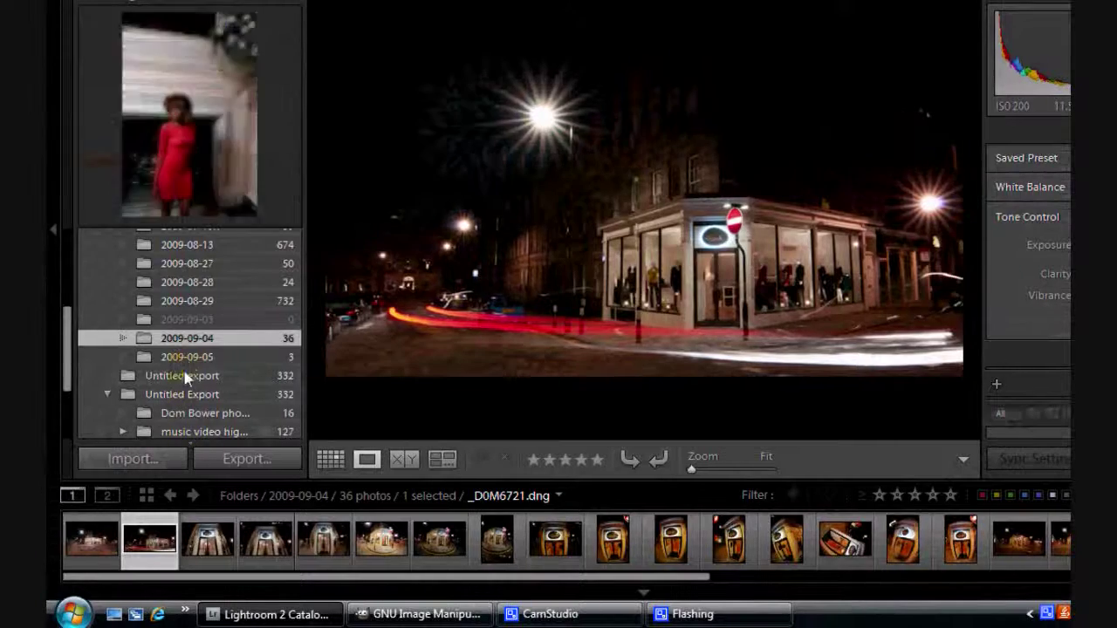
click(186, 357)
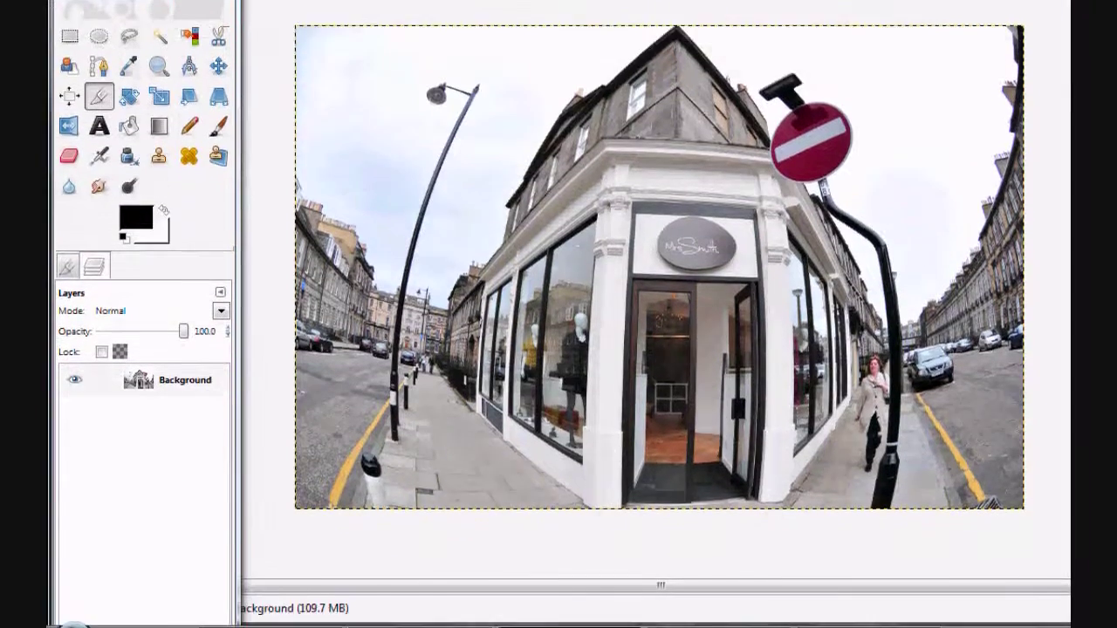
Step: Copy the night shop photo, close it unsaved, and paste it onto the daytime image
click(430, 614)
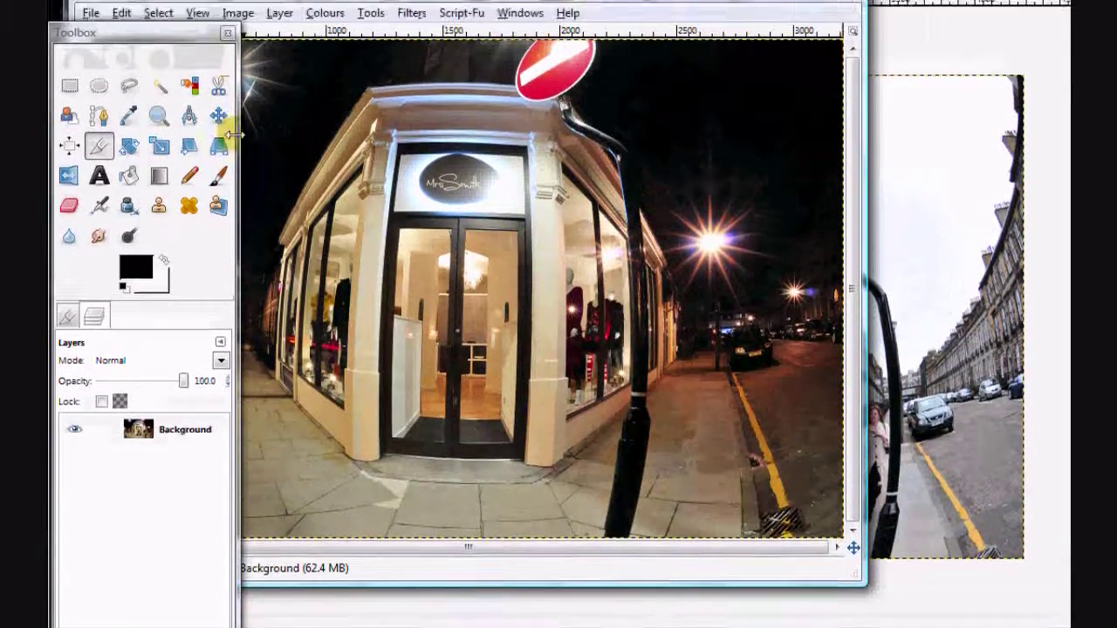
click(218, 116)
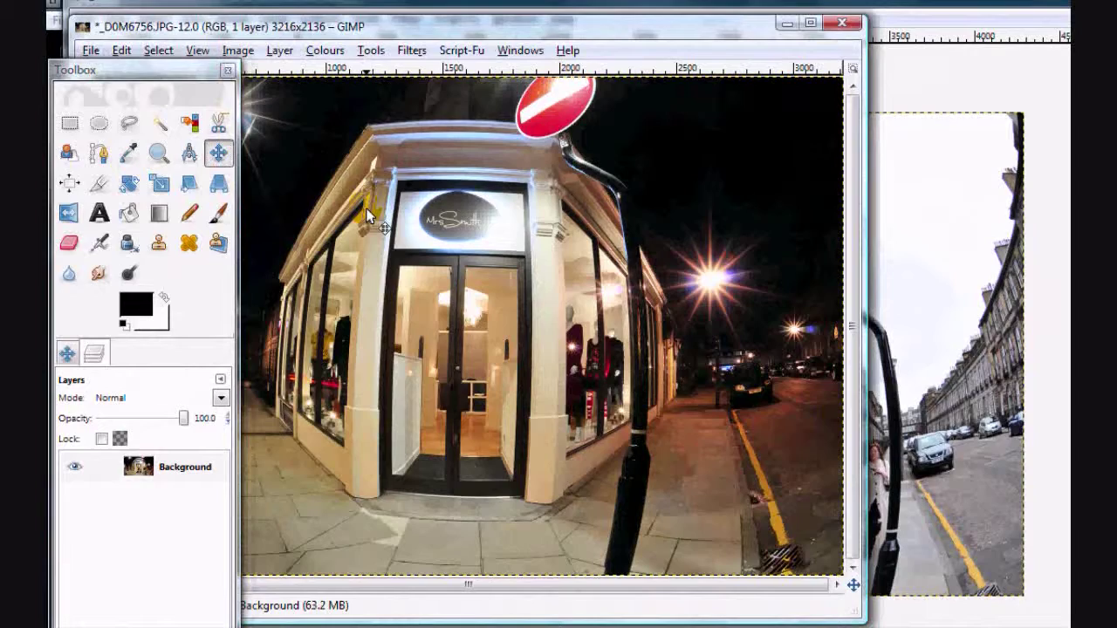
key(ctrl+c)
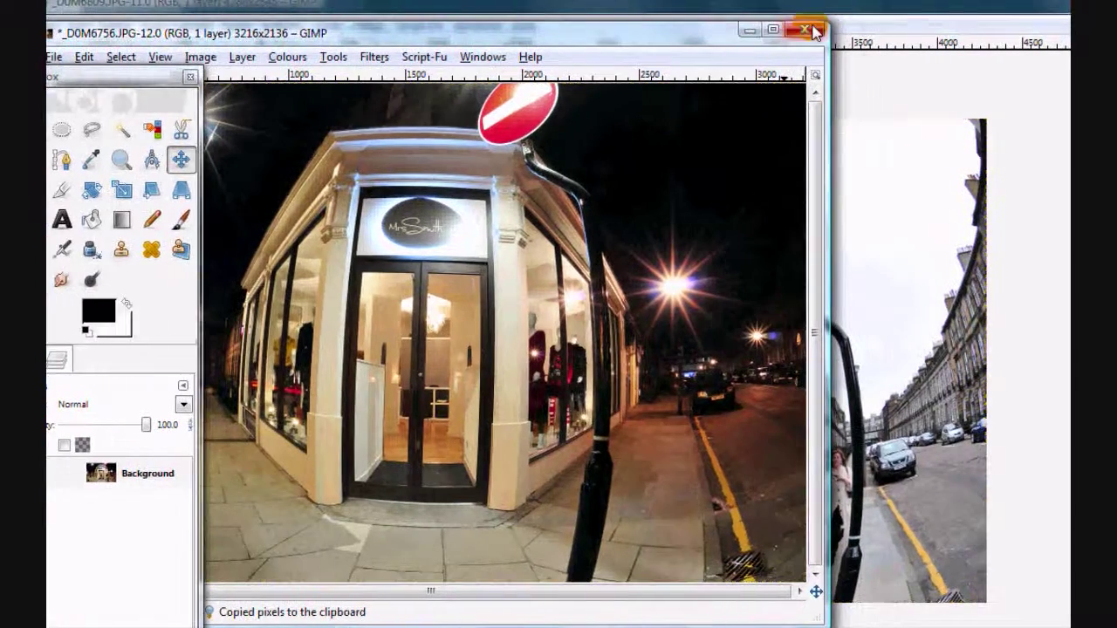
key(ctrl+w)
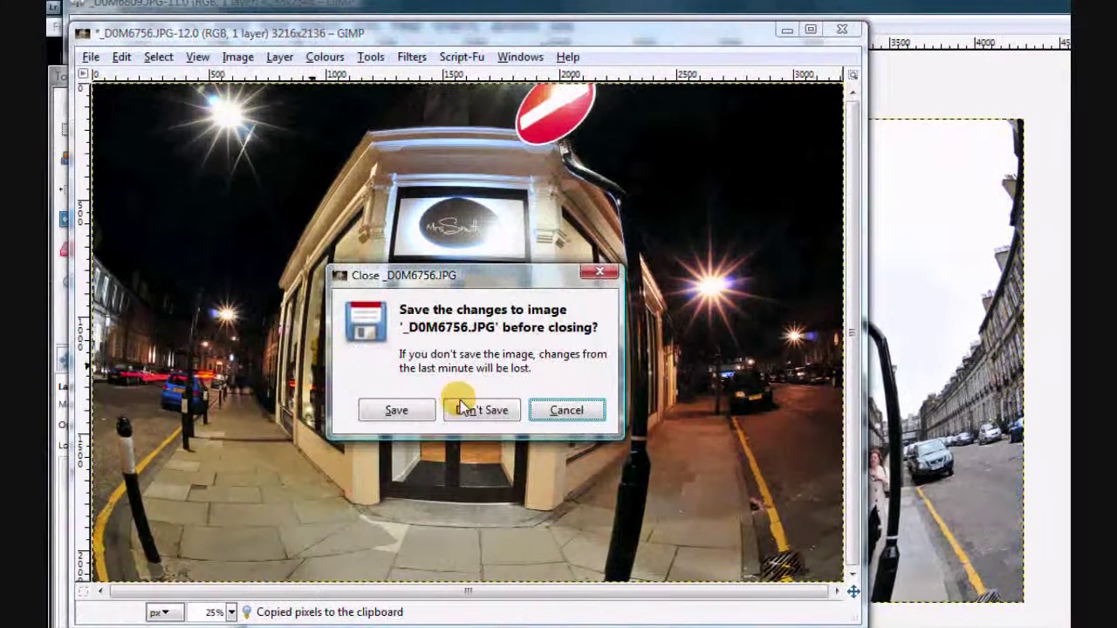
click(463, 410)
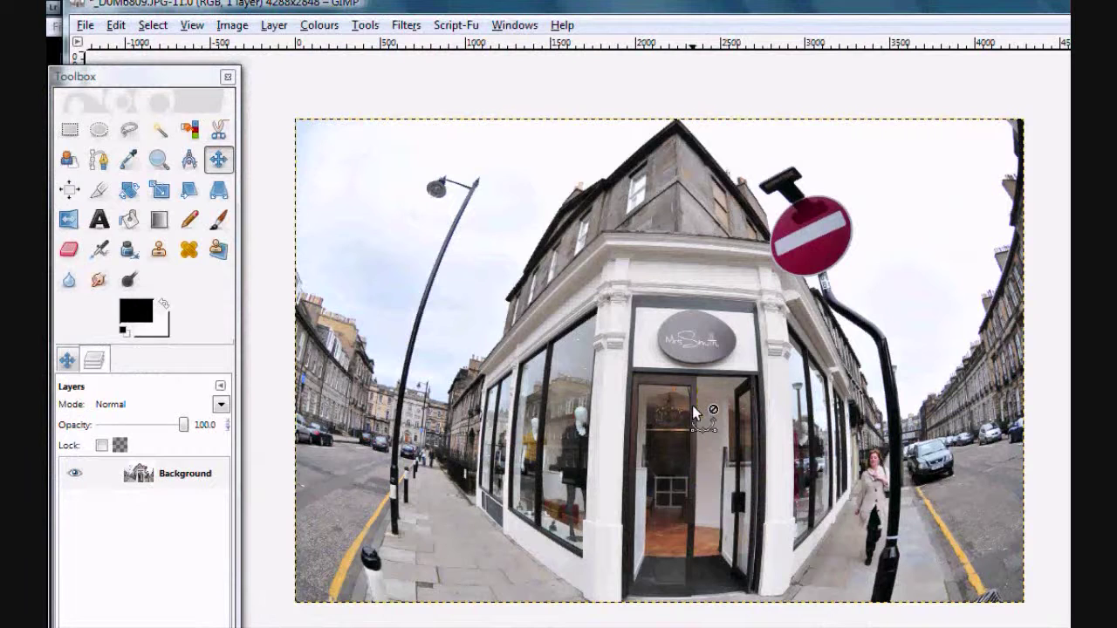
key(ctrl+v)
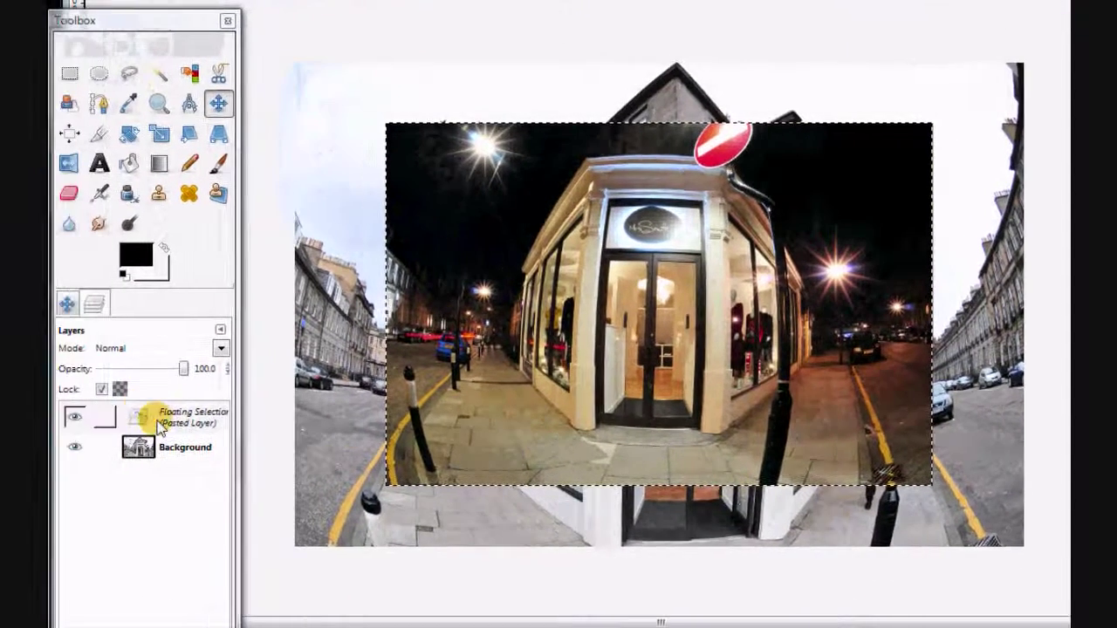
Step: Turn the pasted floating selection into a new layer
click(158, 424)
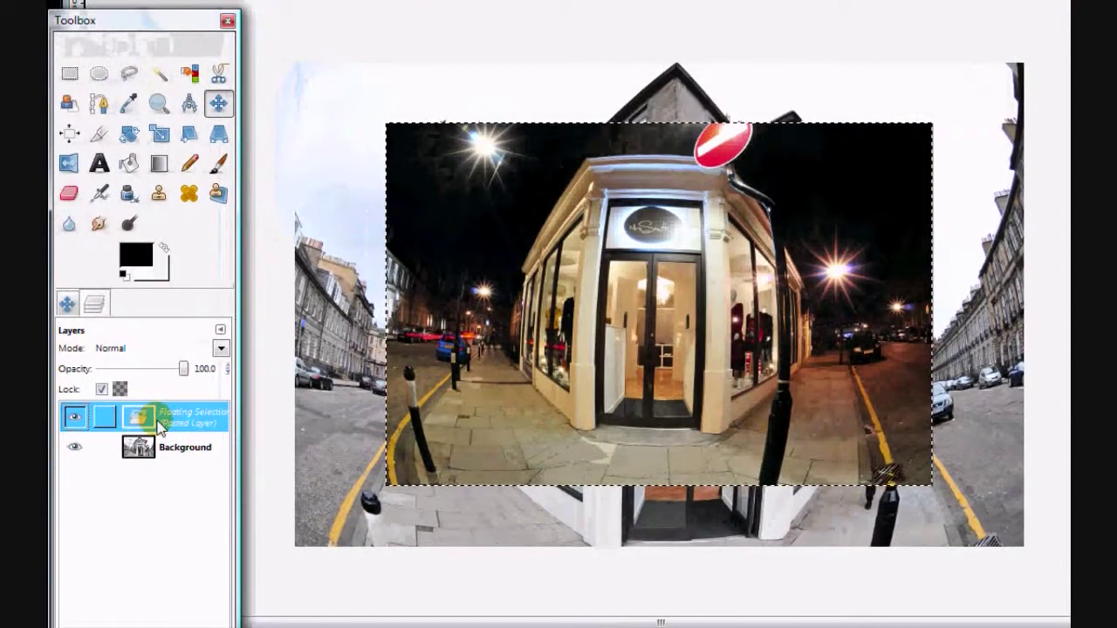
right_click(158, 424)
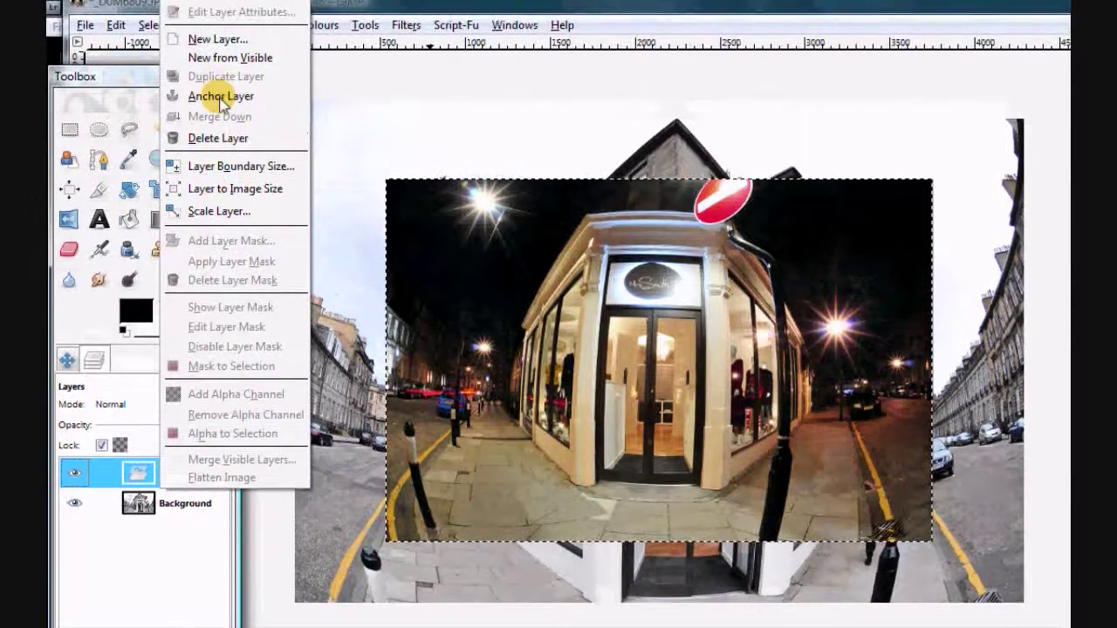
click(218, 4)
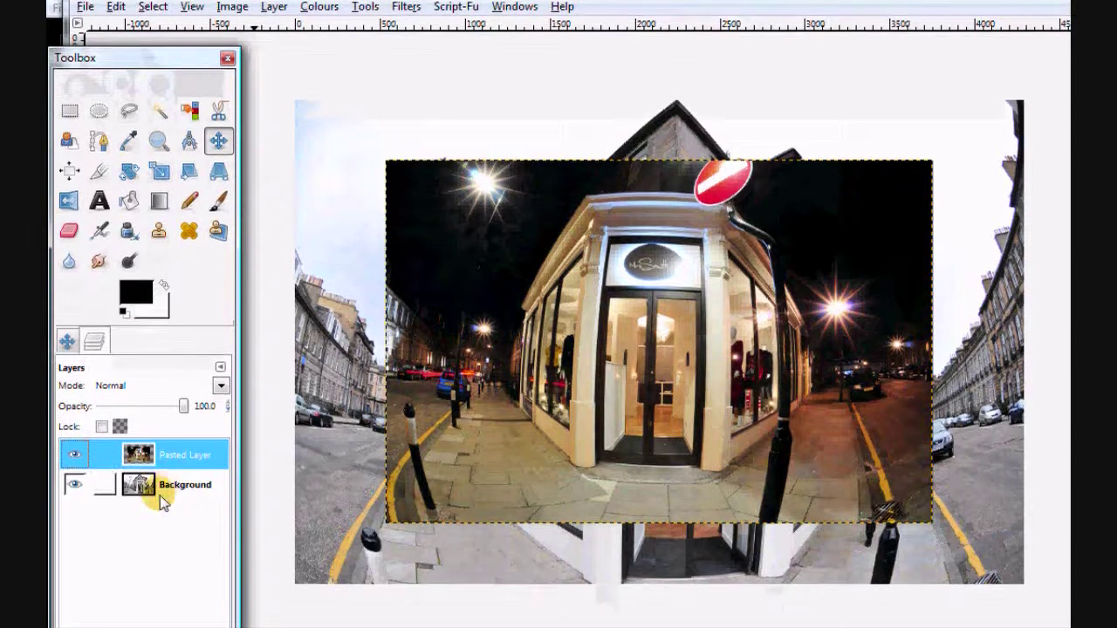
Step: Scale the daytime Background layer down to 3848x2557
click(154, 504)
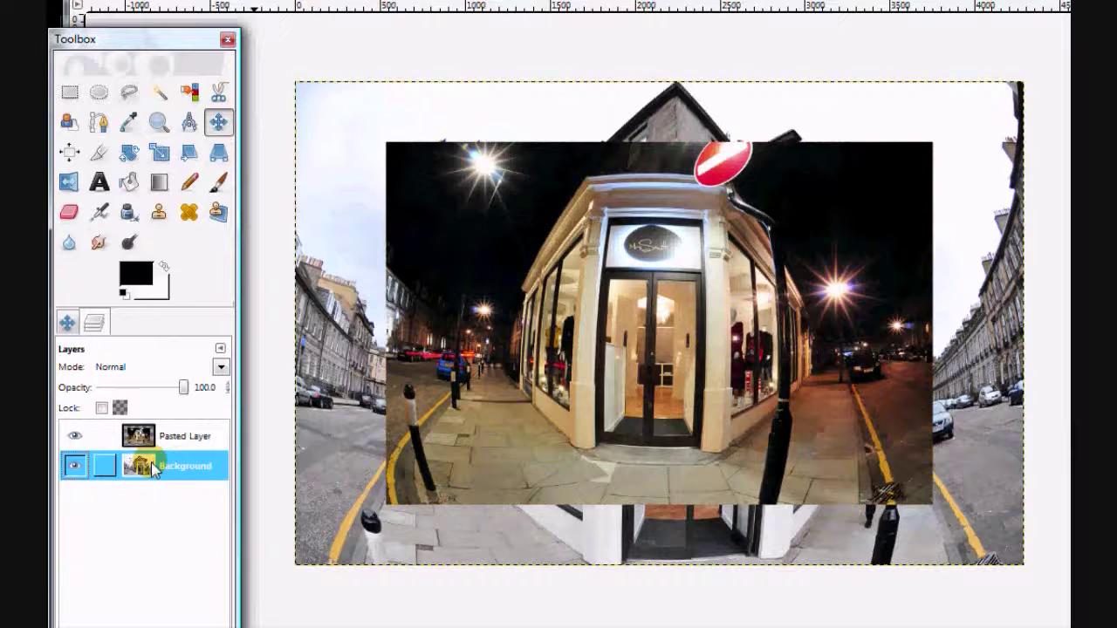
click(158, 153)
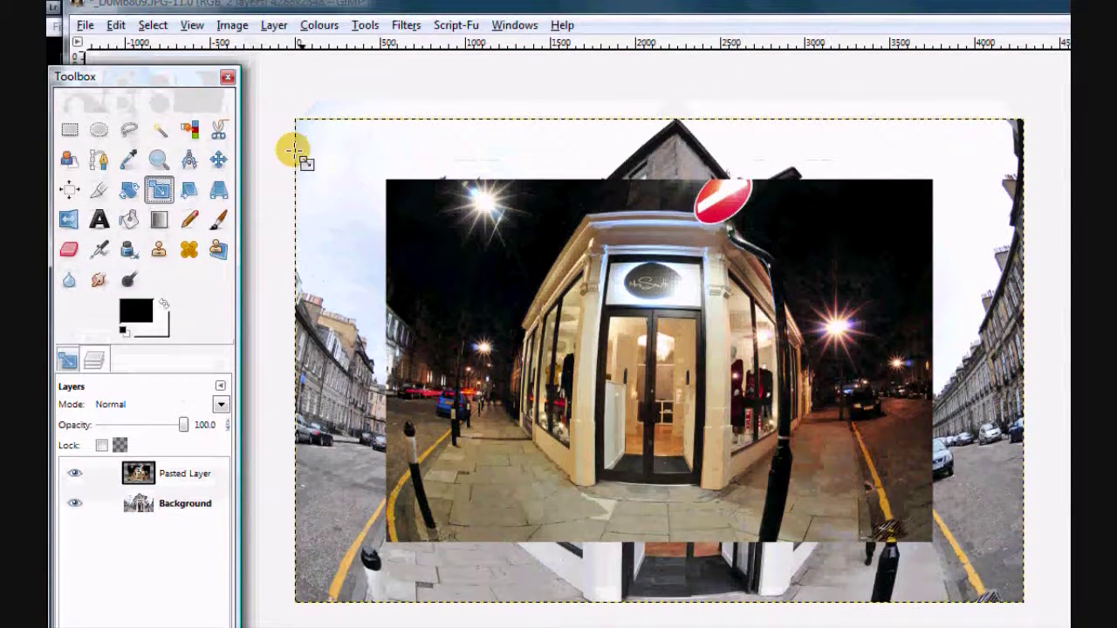
drag(295, 119, 384, 188)
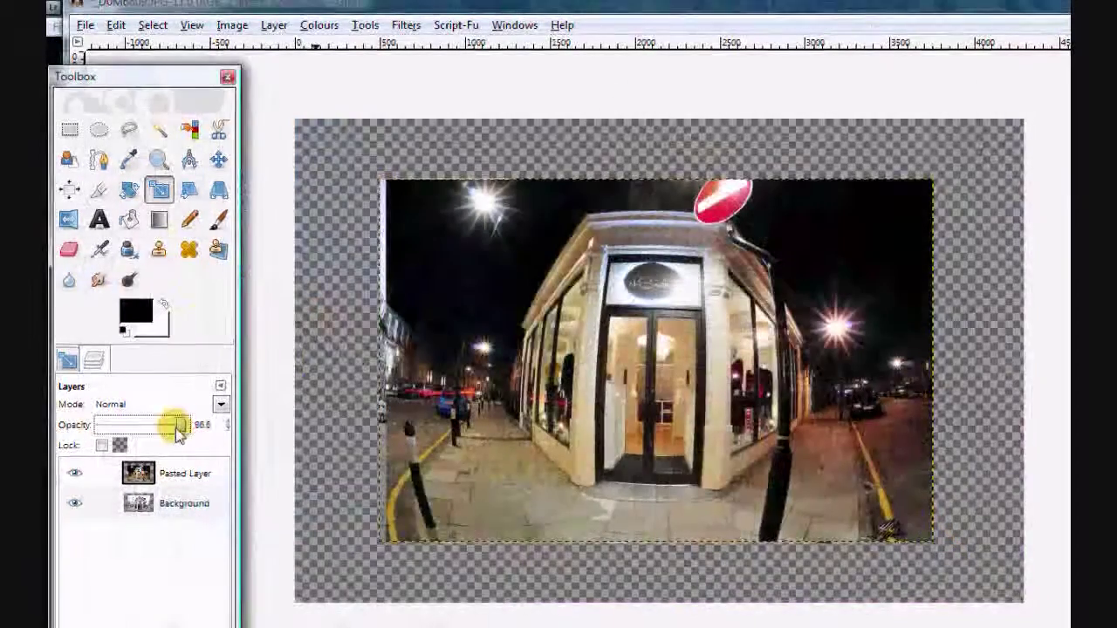
Step: Lower the Pasted Layer's opacity to about 51.7
drag(180, 425, 148, 427)
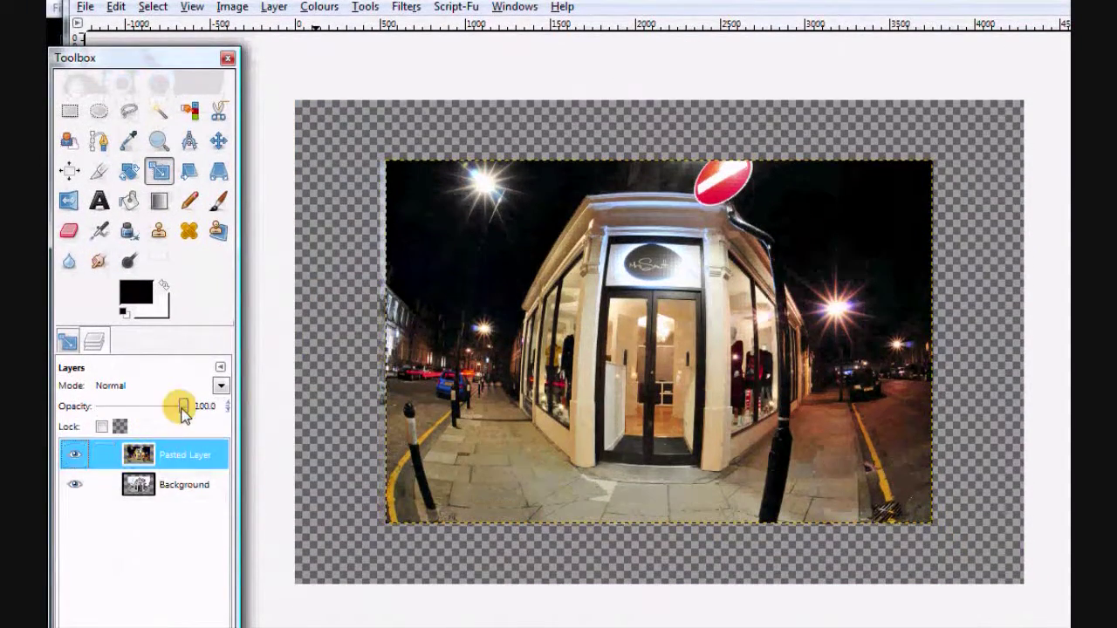
drag(179, 426, 144, 431)
click(131, 486)
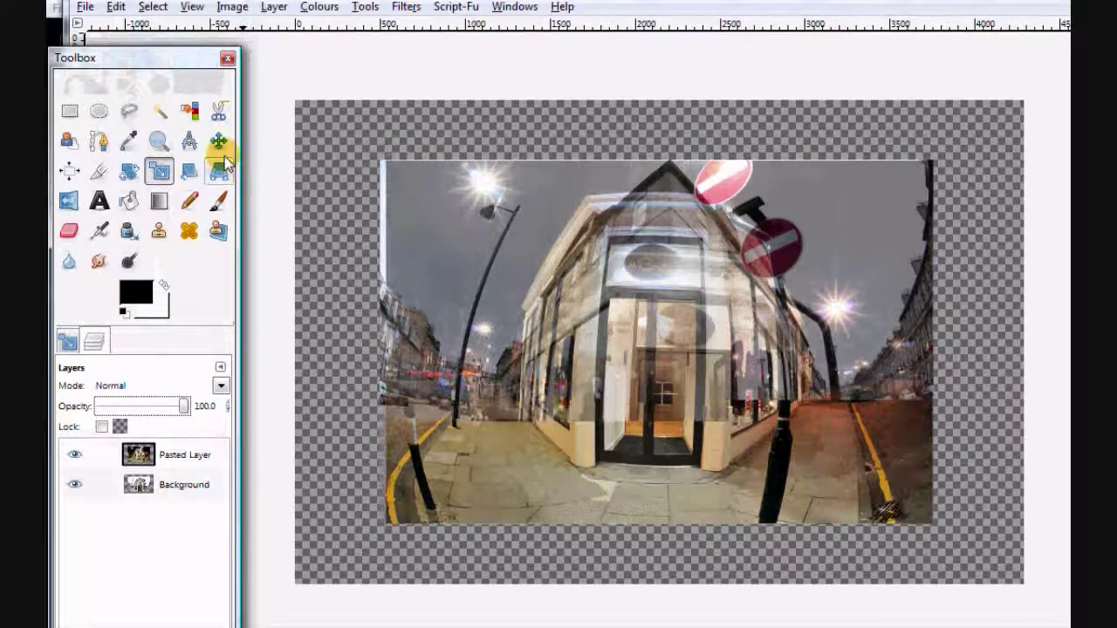
Step: Shift the layer down-right to line up the storefronts, checking by fading opacity 0 to 100
click(219, 103)
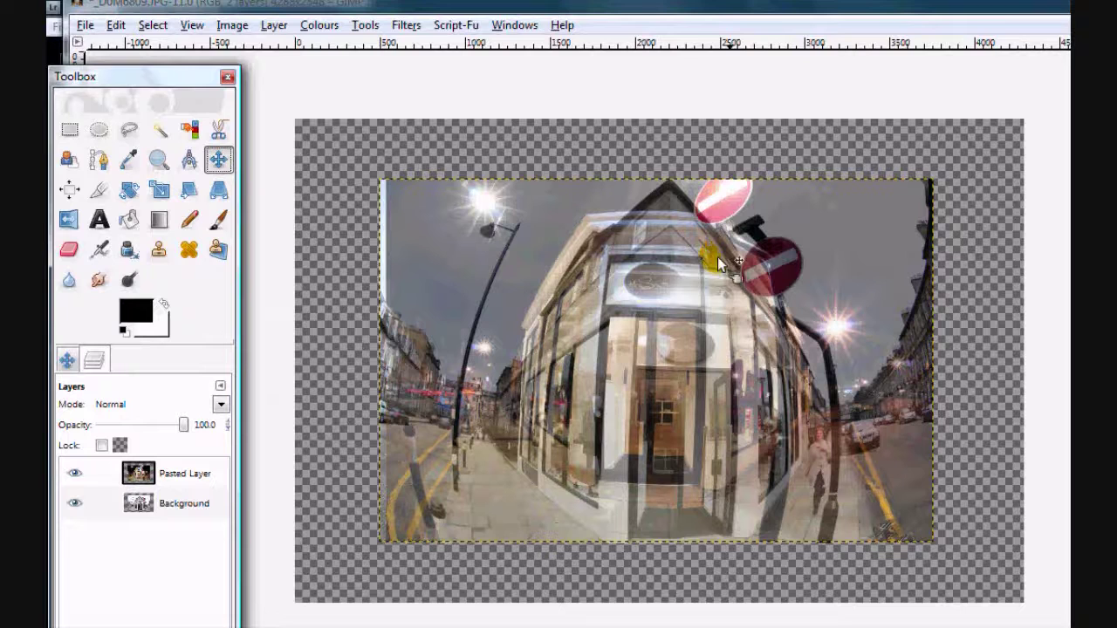
drag(656, 294, 688, 346)
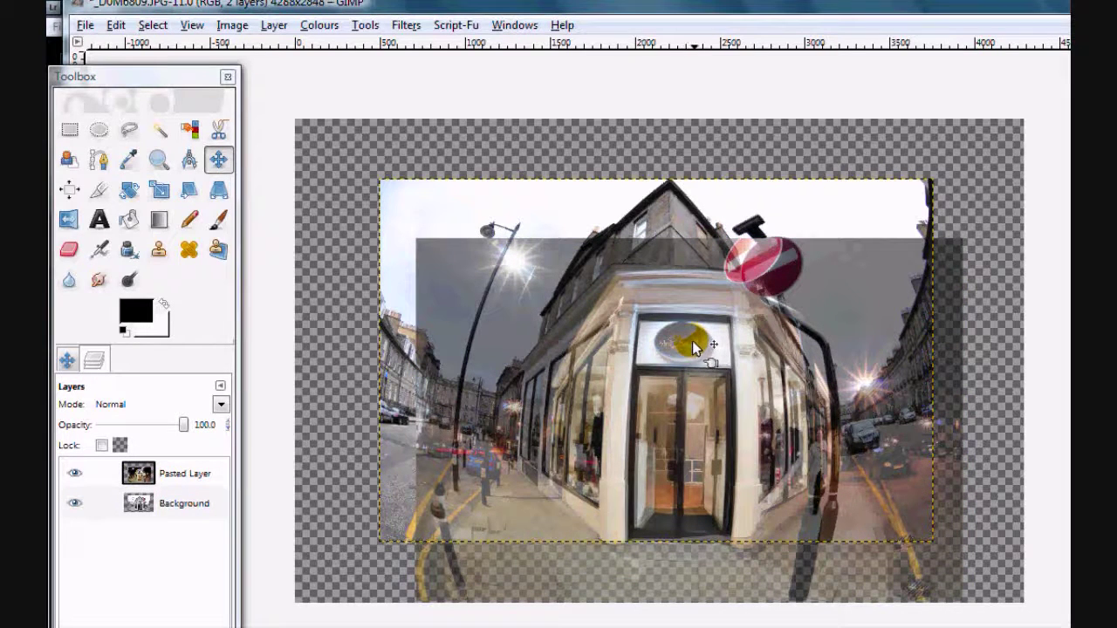
drag(192, 432, 100, 430)
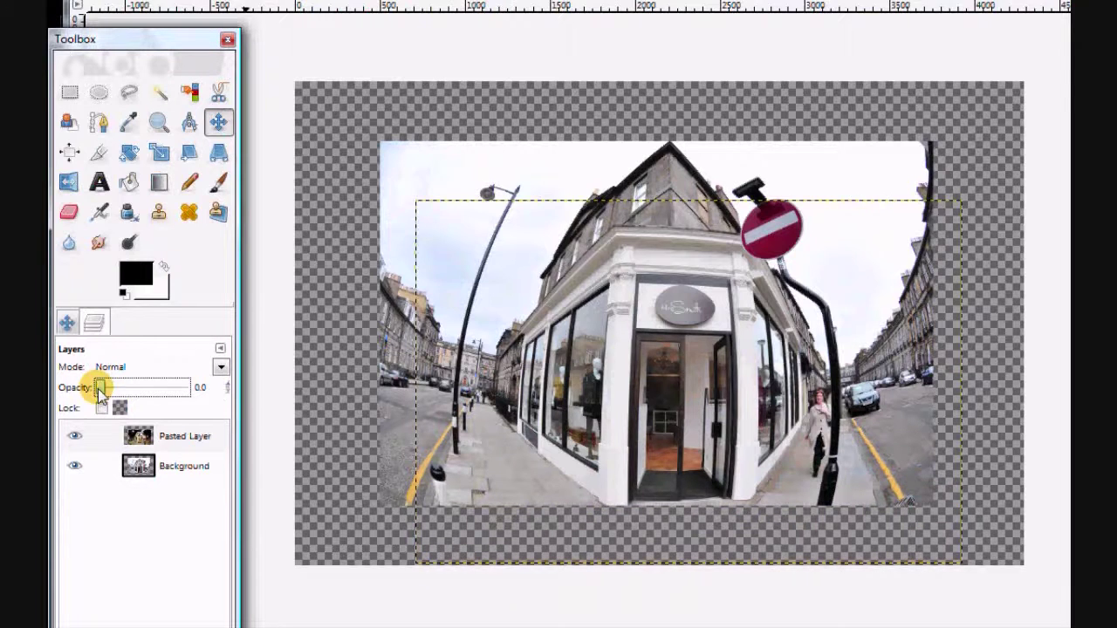
drag(100, 390, 195, 387)
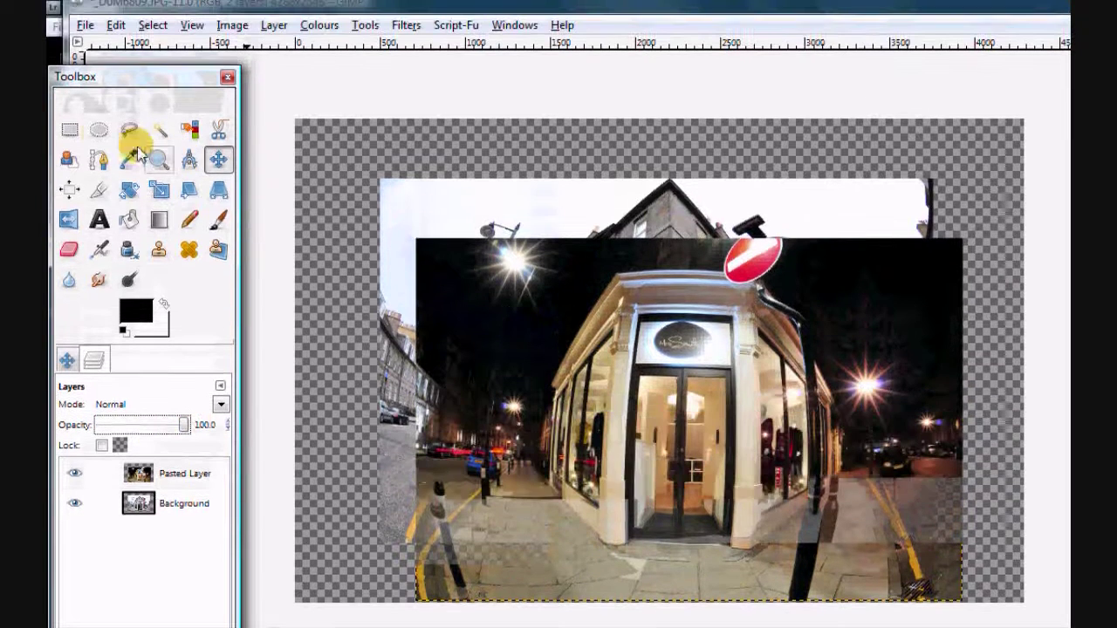
Step: Try Multiply and Overlay on the Pasted Layer, then return it to Normal mode
click(70, 129)
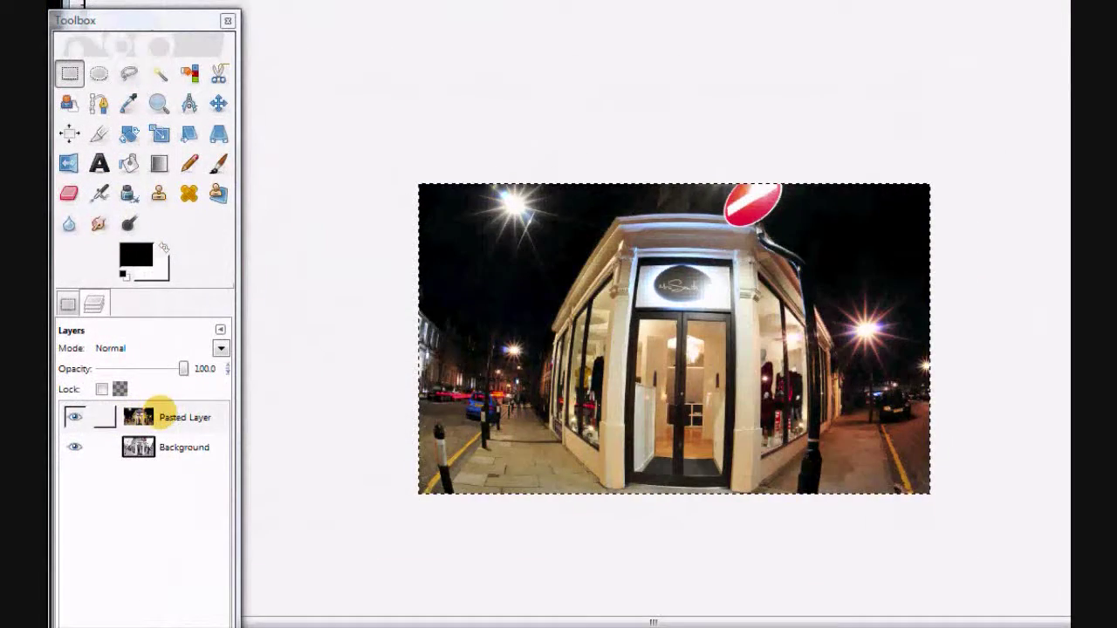
click(221, 348)
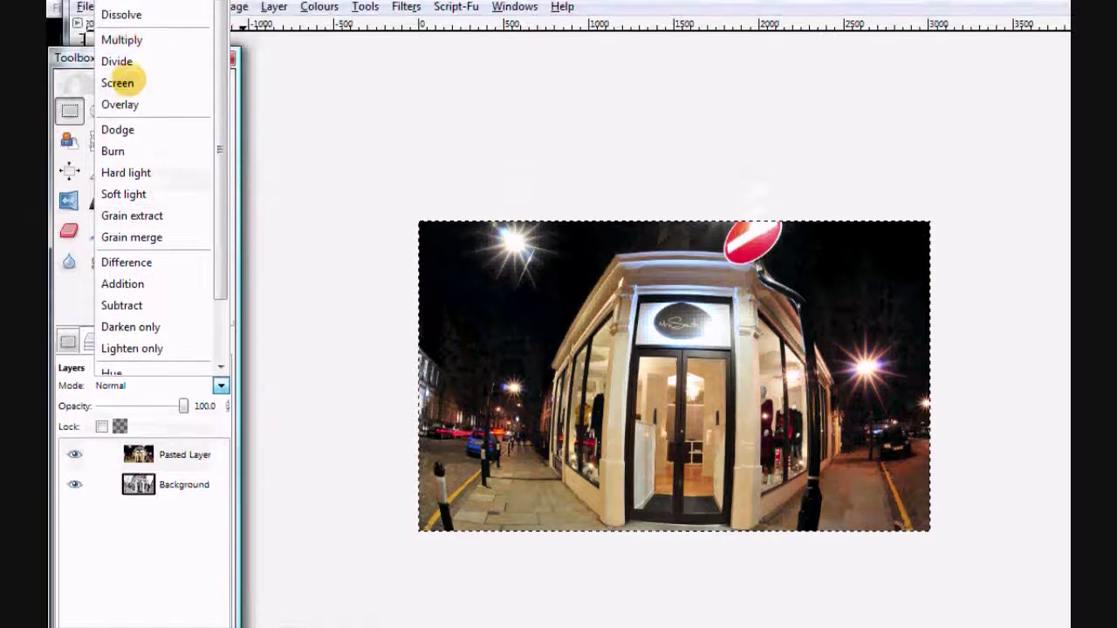
click(122, 57)
click(121, 123)
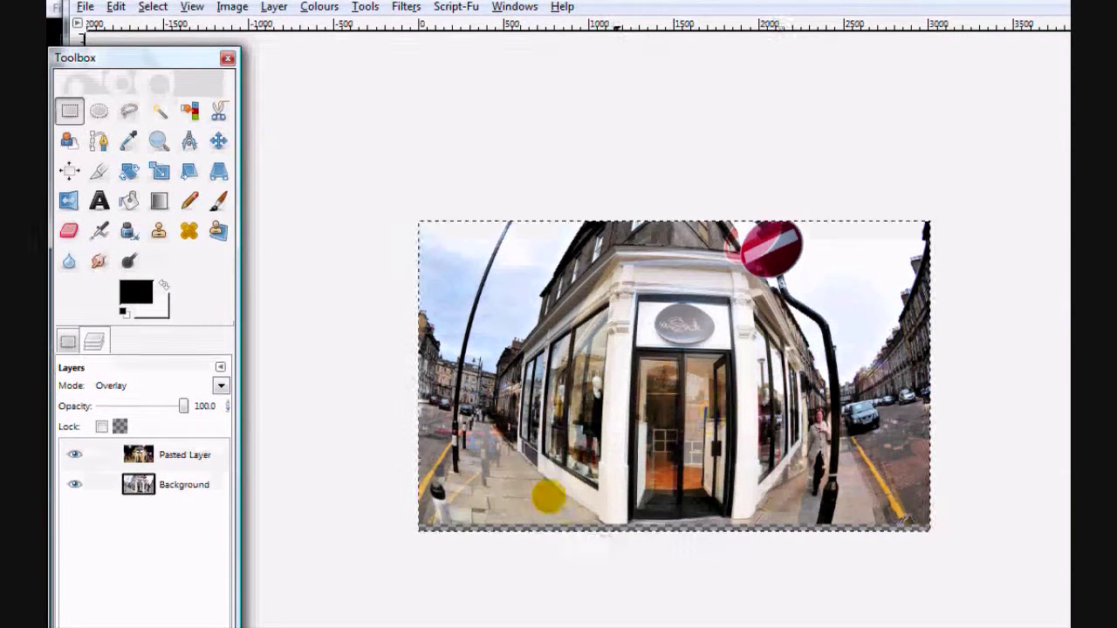
click(221, 404)
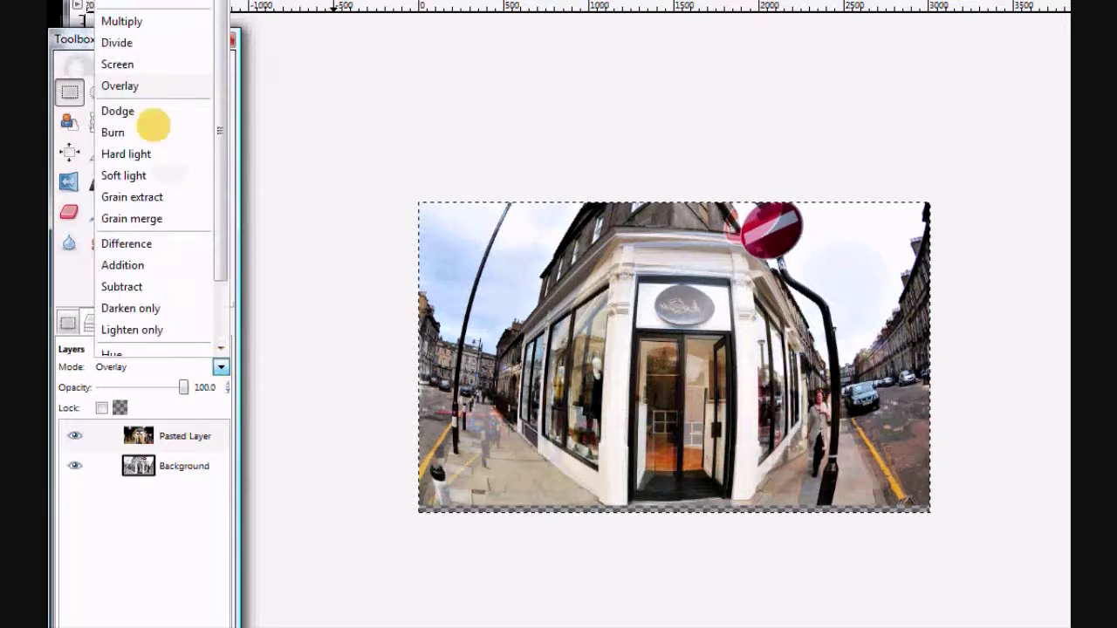
click(114, 12)
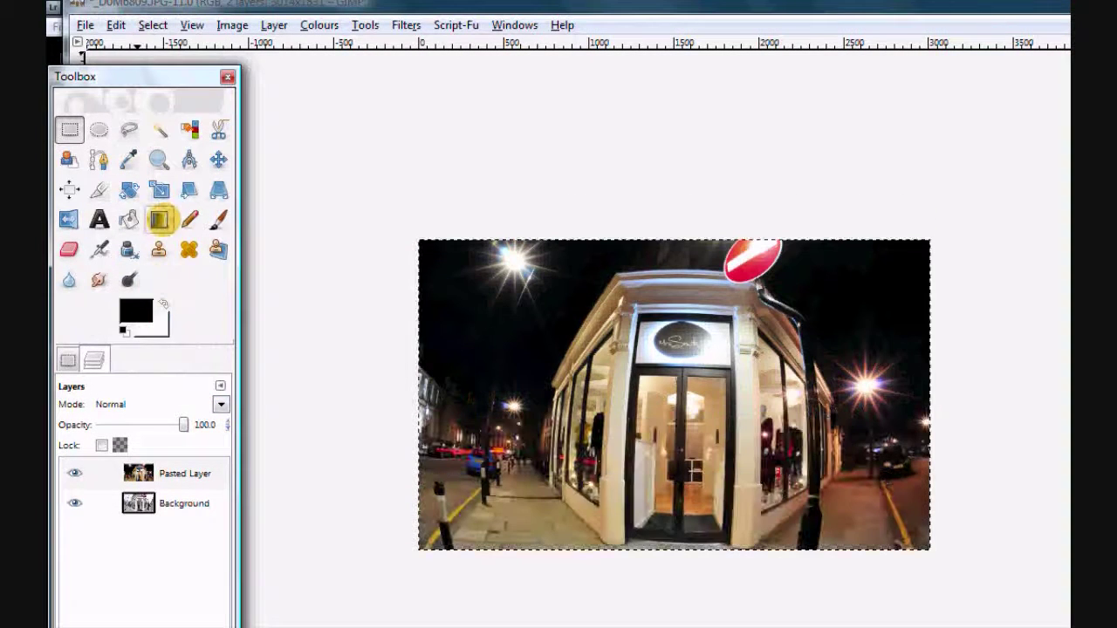
Step: Add a white, fully opaque layer mask to the Pasted Layer
click(137, 472)
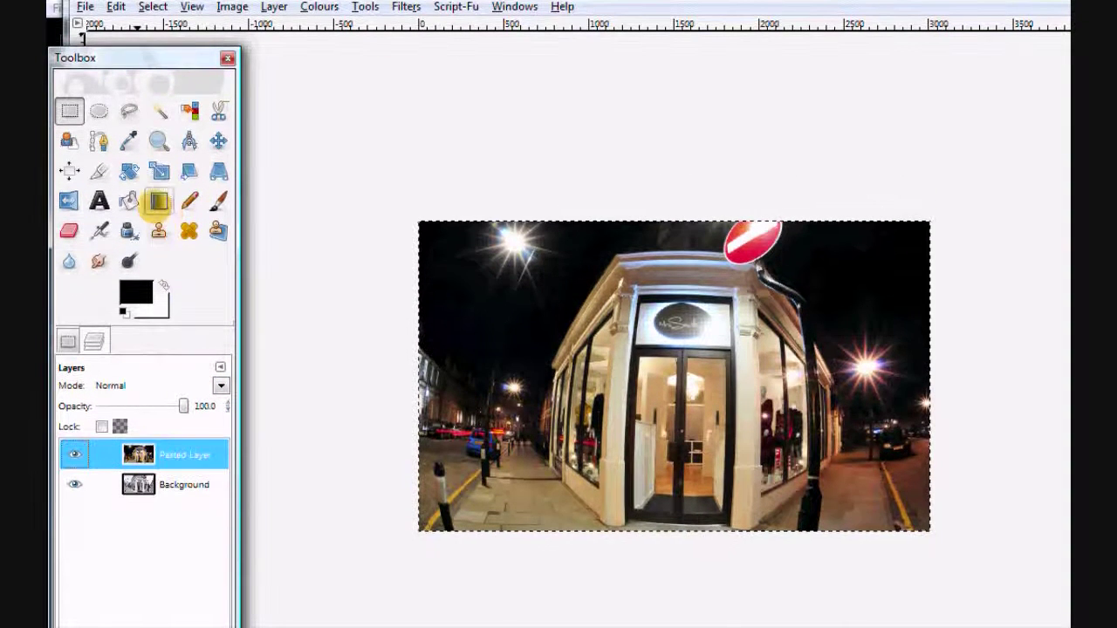
click(158, 220)
right_click(154, 455)
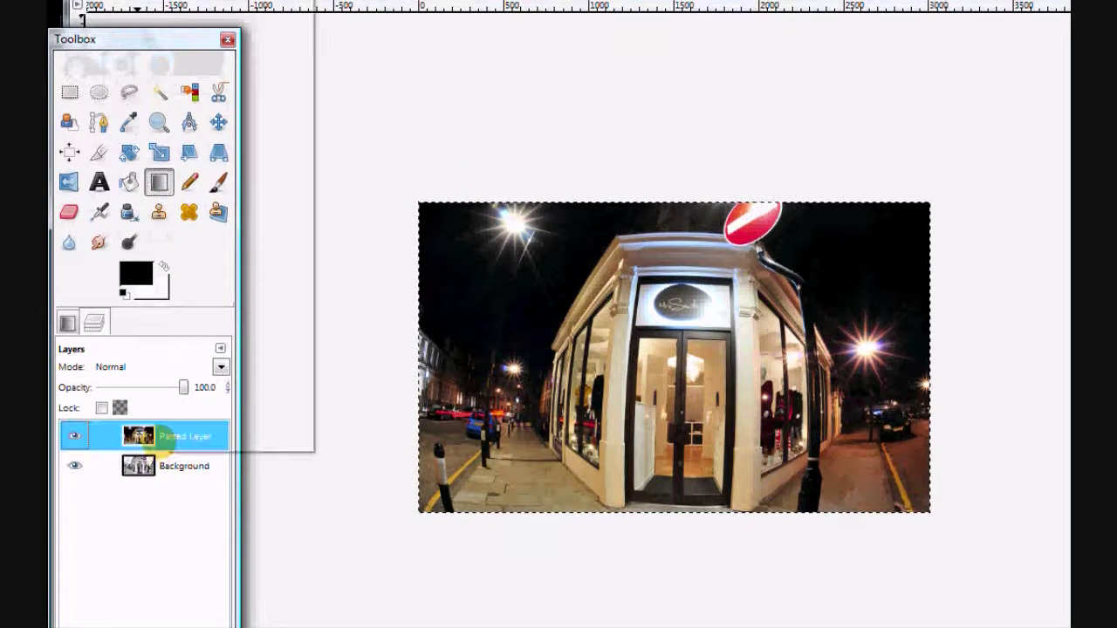
click(200, 206)
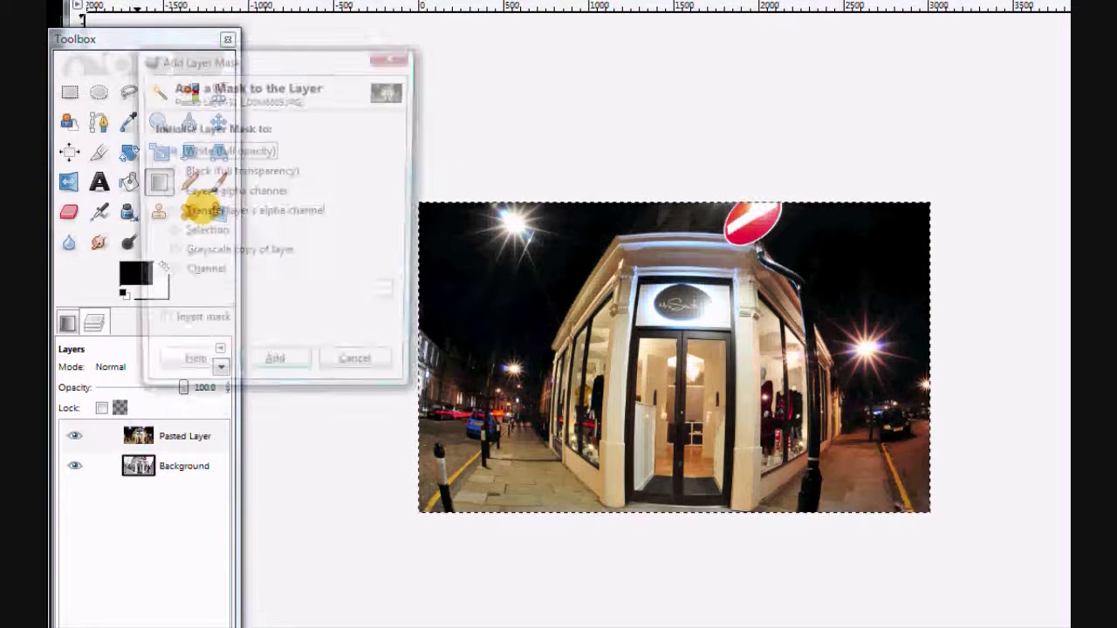
click(267, 370)
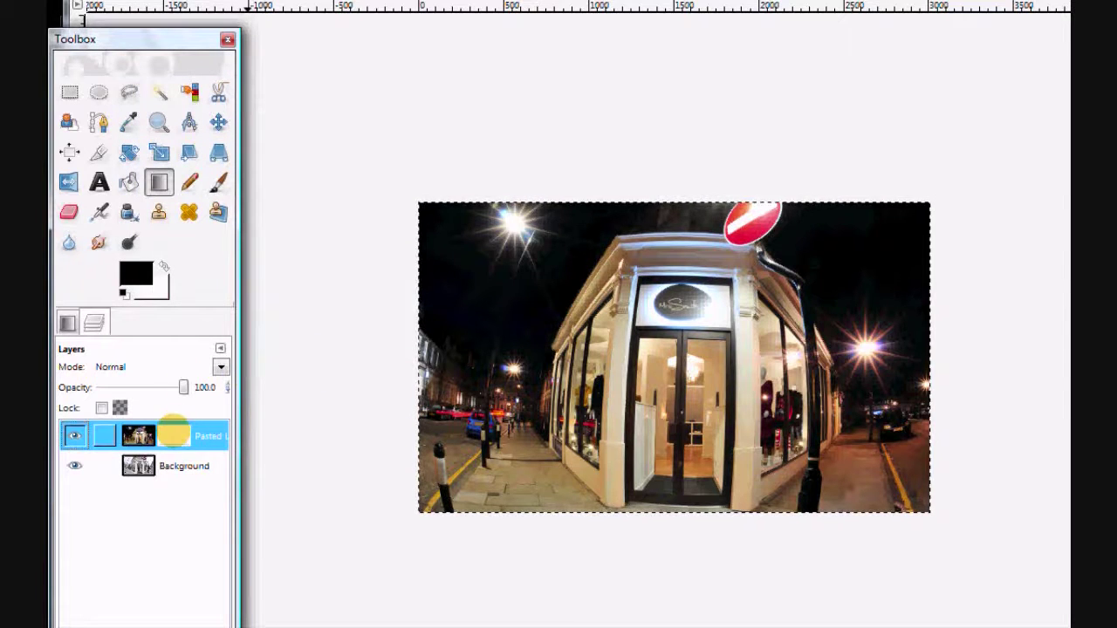
Step: Zoom in on the shop front and select the layer mask with the Blend tool active
click(158, 183)
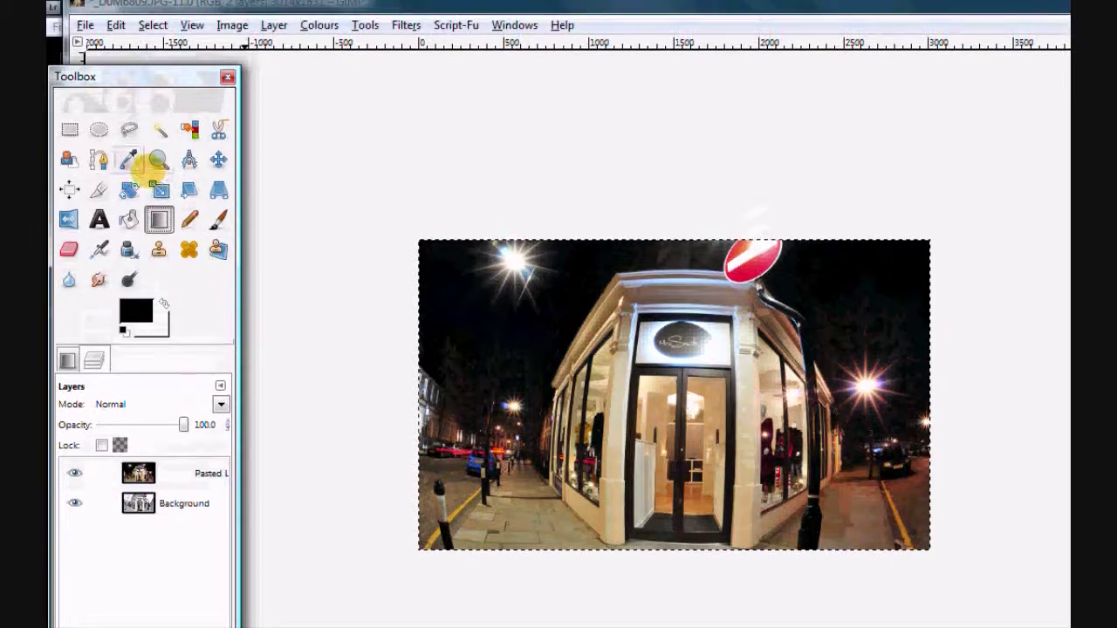
click(158, 121)
click(614, 426)
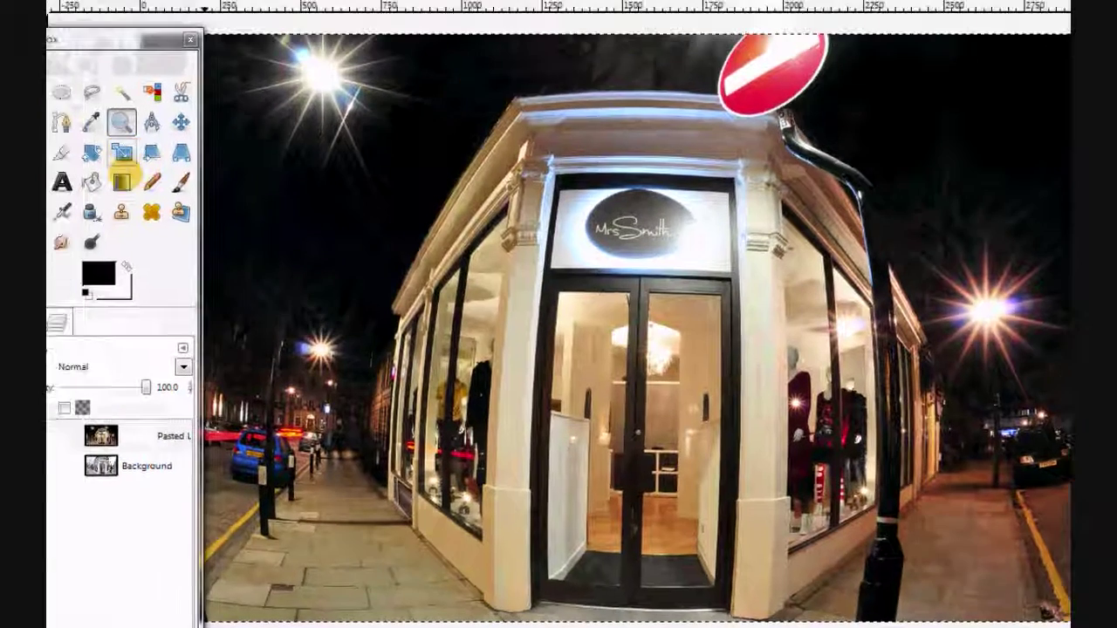
click(158, 219)
click(150, 434)
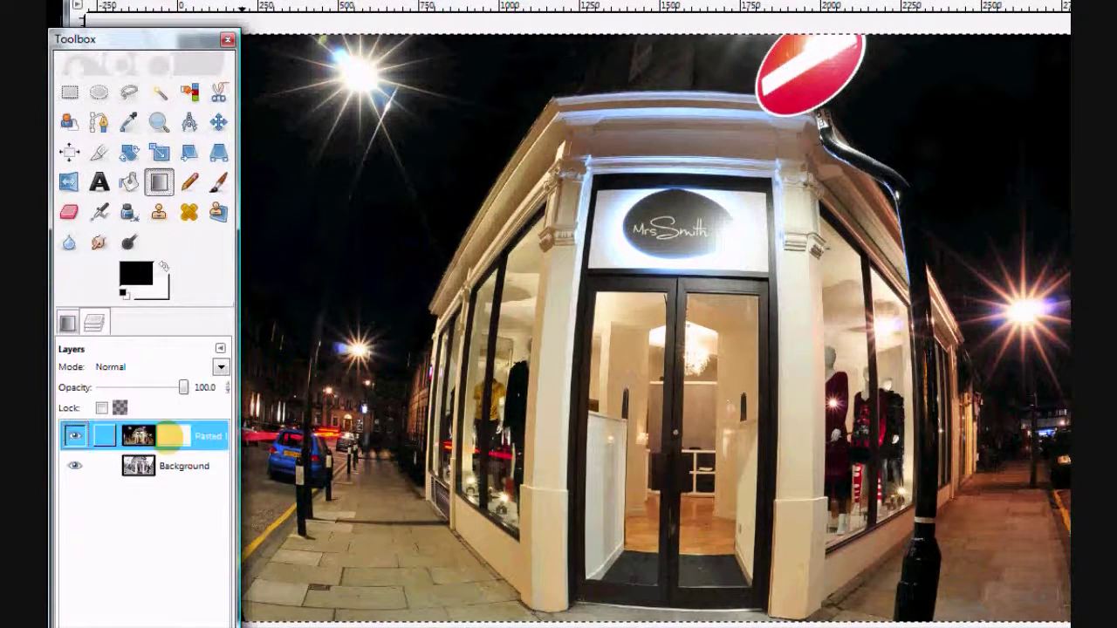
click(158, 182)
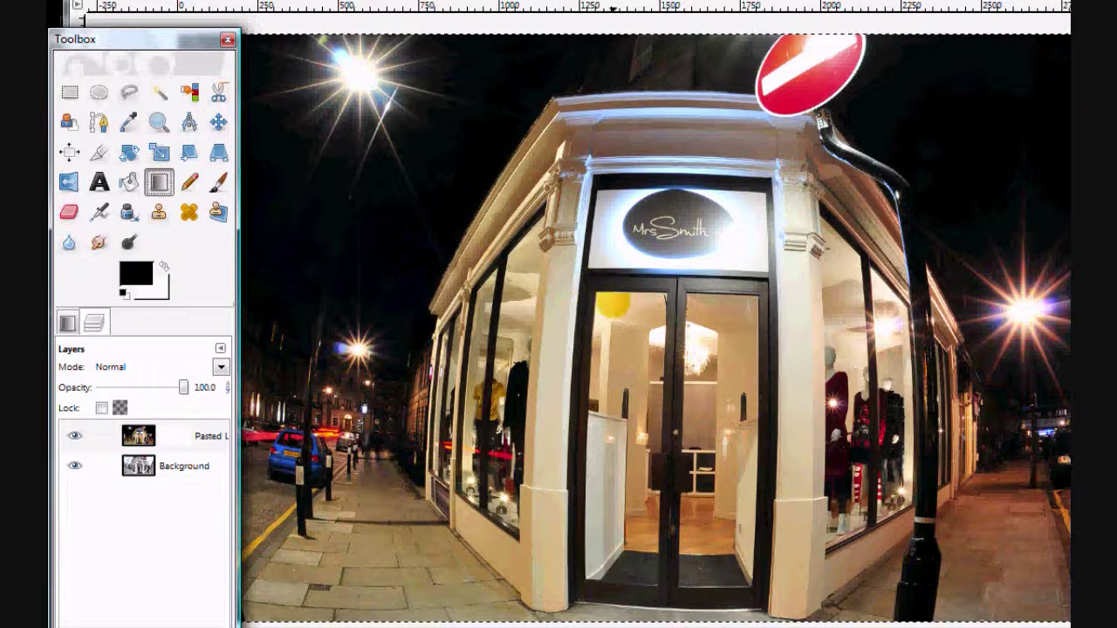
Step: Drag a day-to-night gradient across the doorway on the mask, redrawing it after zooming on the Mrs Smith sign
drag(588, 316, 753, 320)
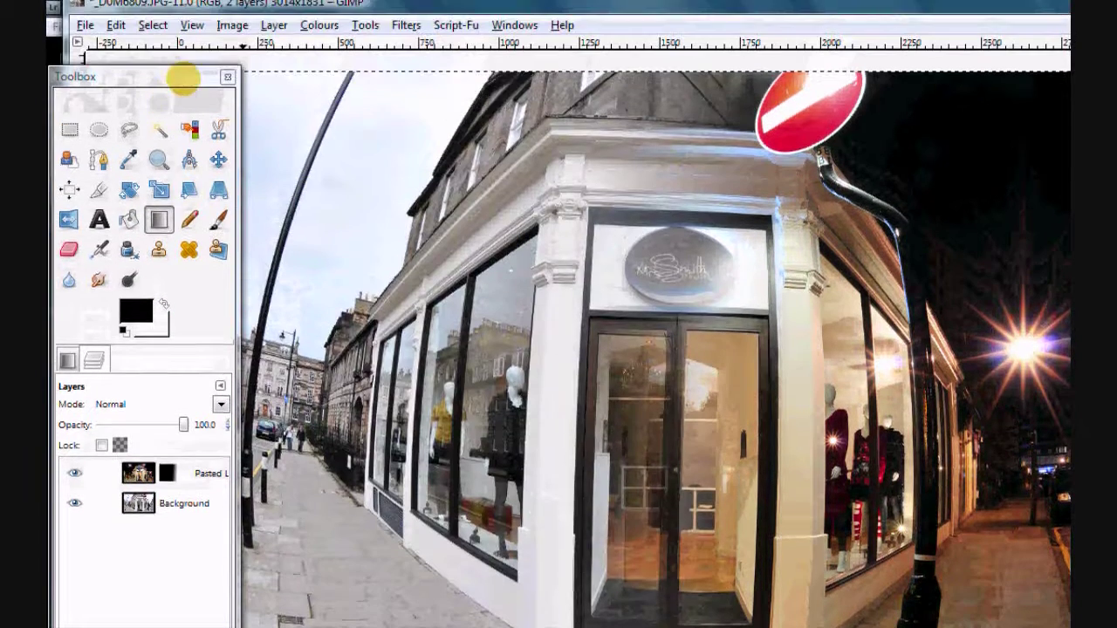
drag(183, 80, 120, 89)
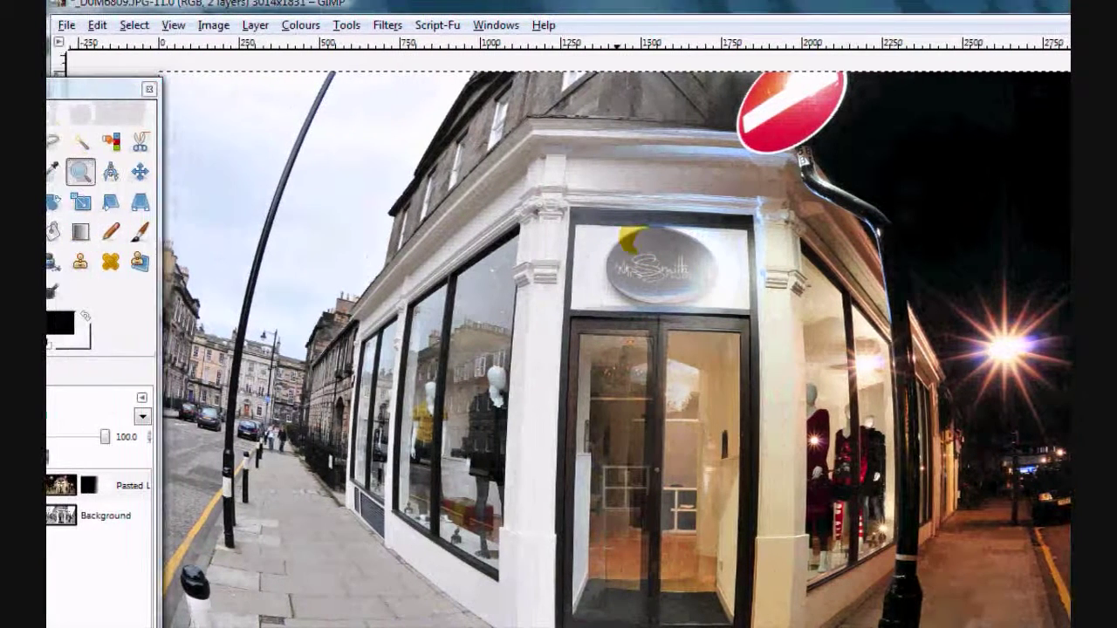
drag(630, 235, 723, 295)
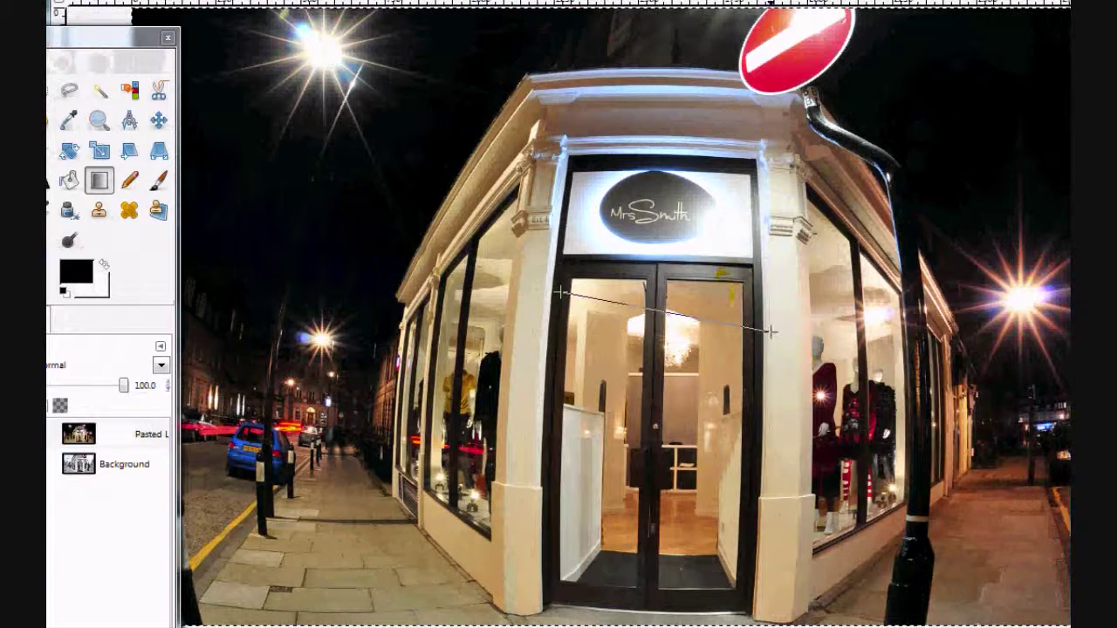
drag(575, 292, 733, 295)
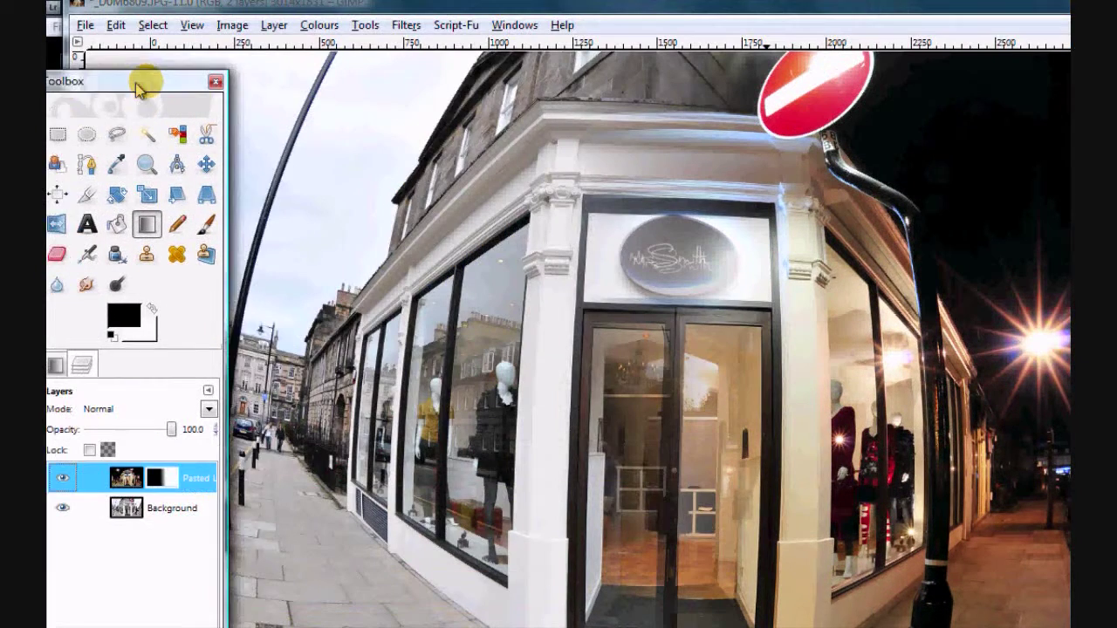
Step: Erase on the mask over the Mrs Smith sign to remove the bright glow under the oval
drag(140, 85, 166, 74)
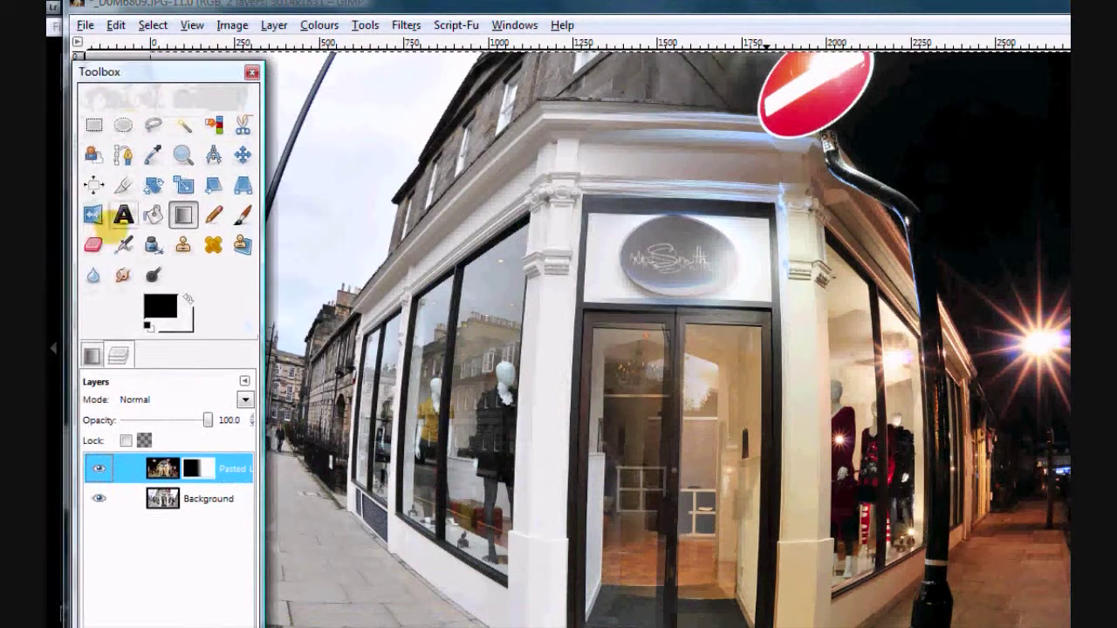
click(93, 245)
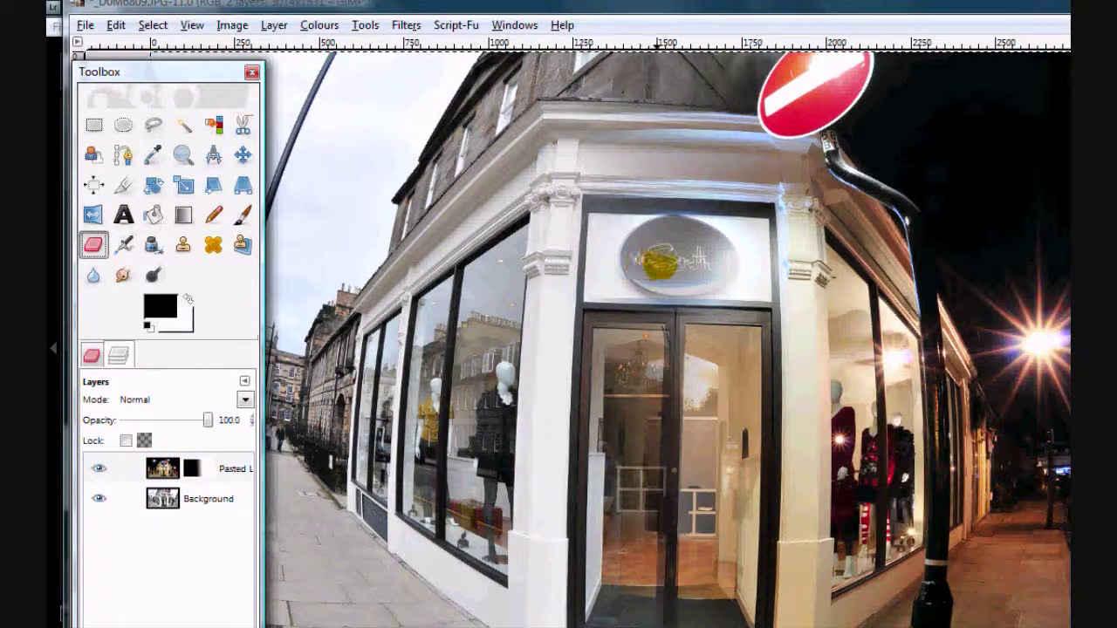
drag(661, 258, 637, 234)
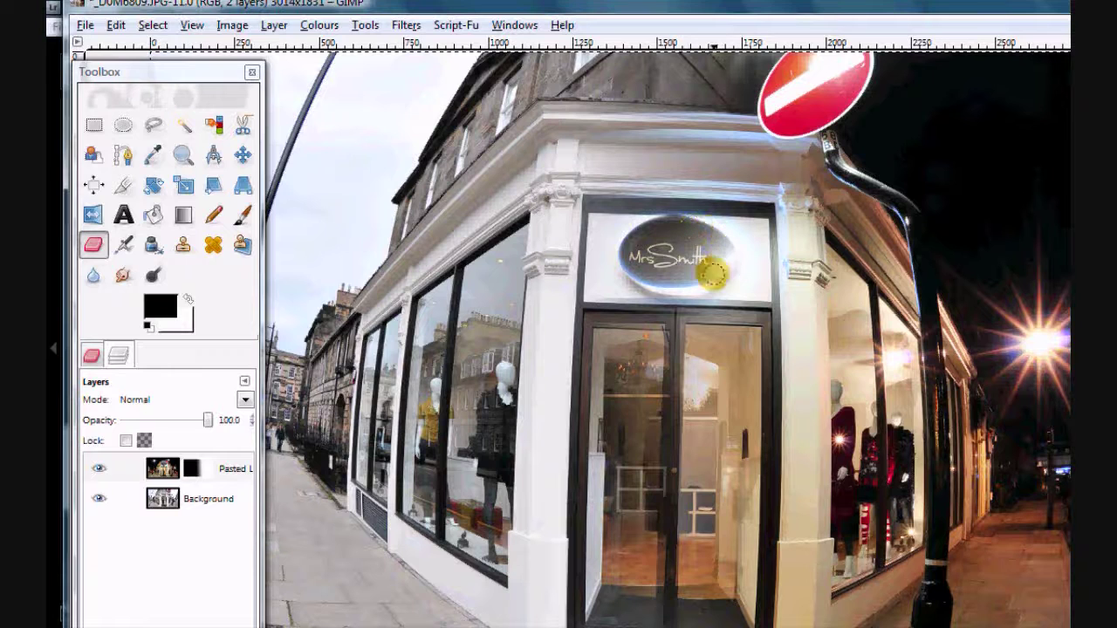
drag(707, 295, 739, 281)
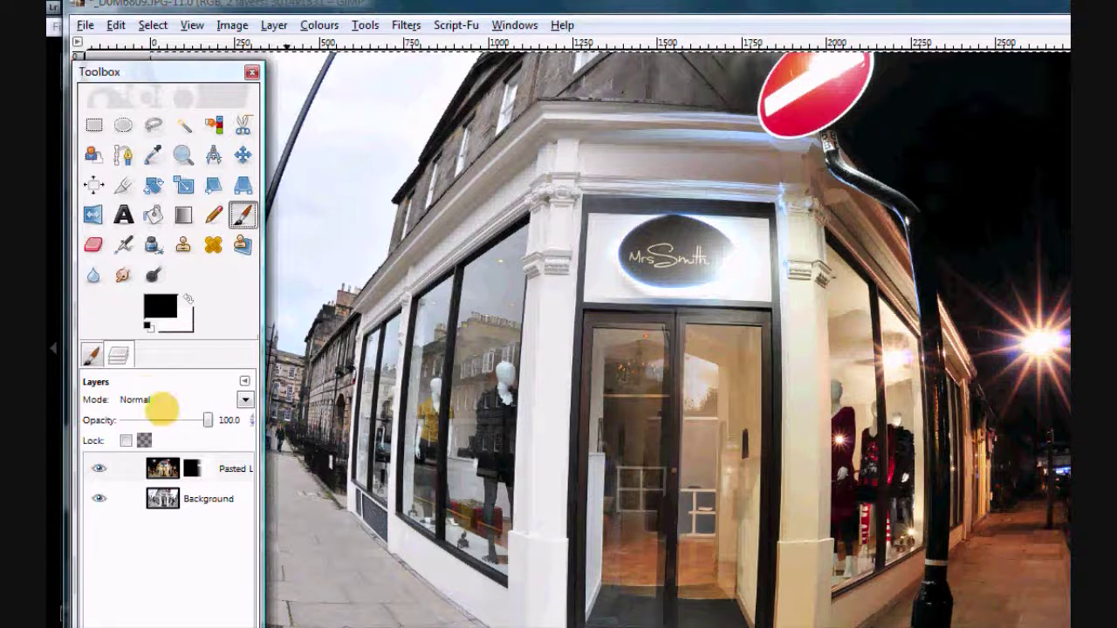
click(90, 354)
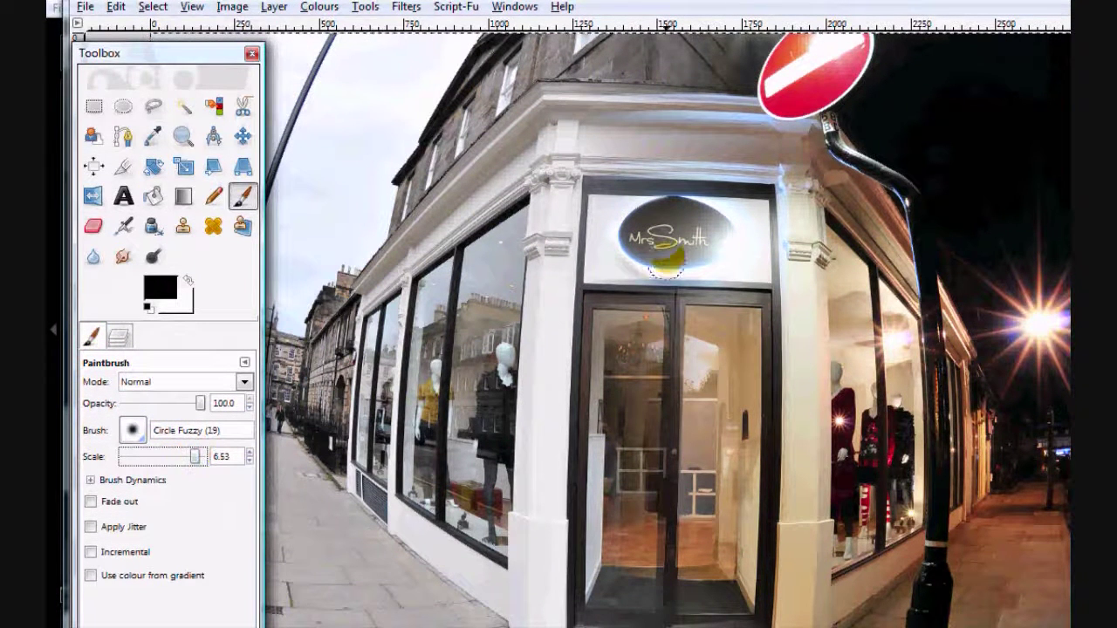
click(665, 262)
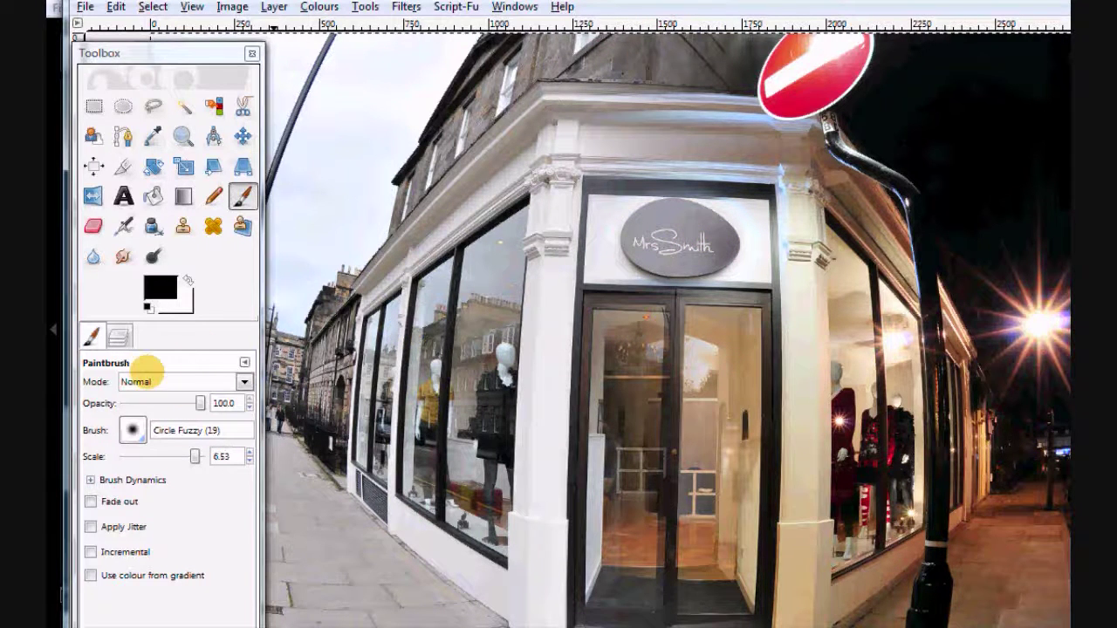
Step: Flatten the layers into one 3014x1851 Background and save the composite as a PNG
click(117, 337)
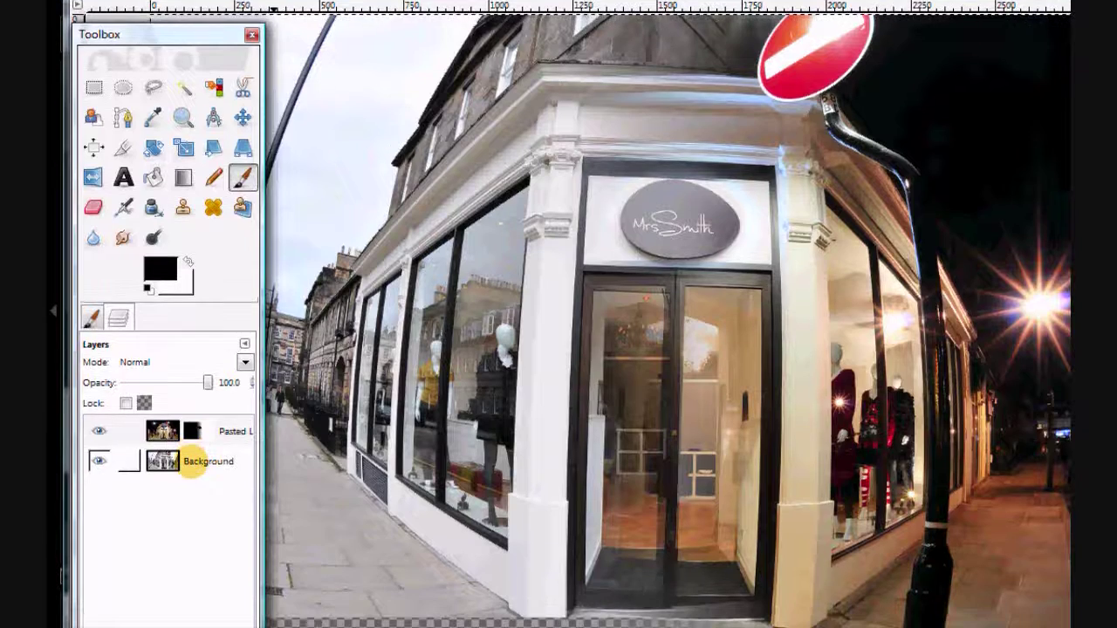
right_click(188, 461)
click(231, 457)
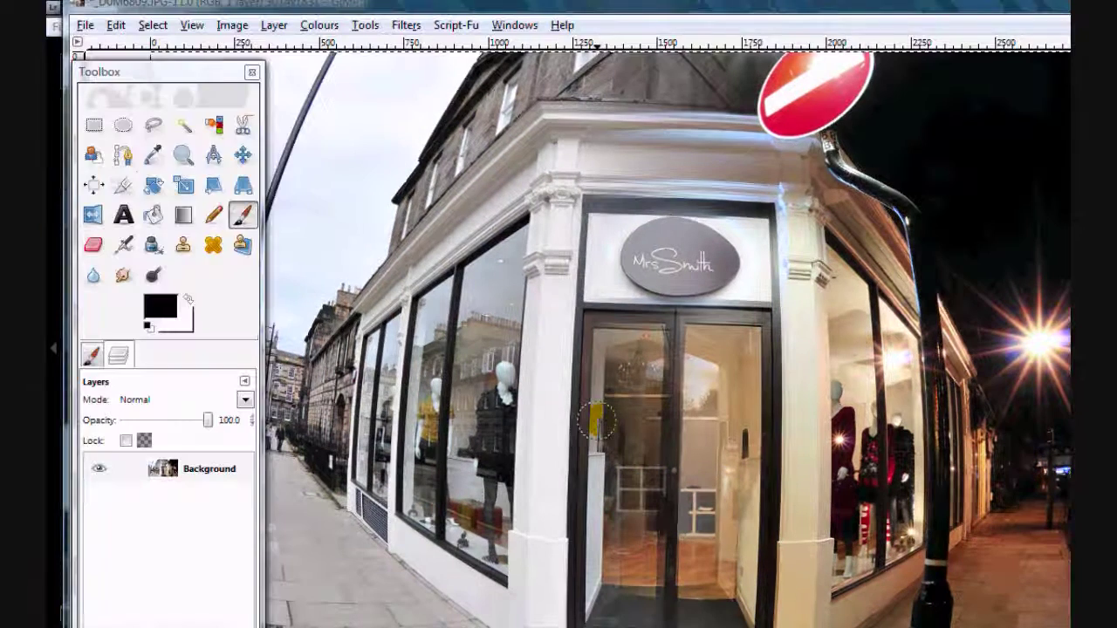
click(301, 330)
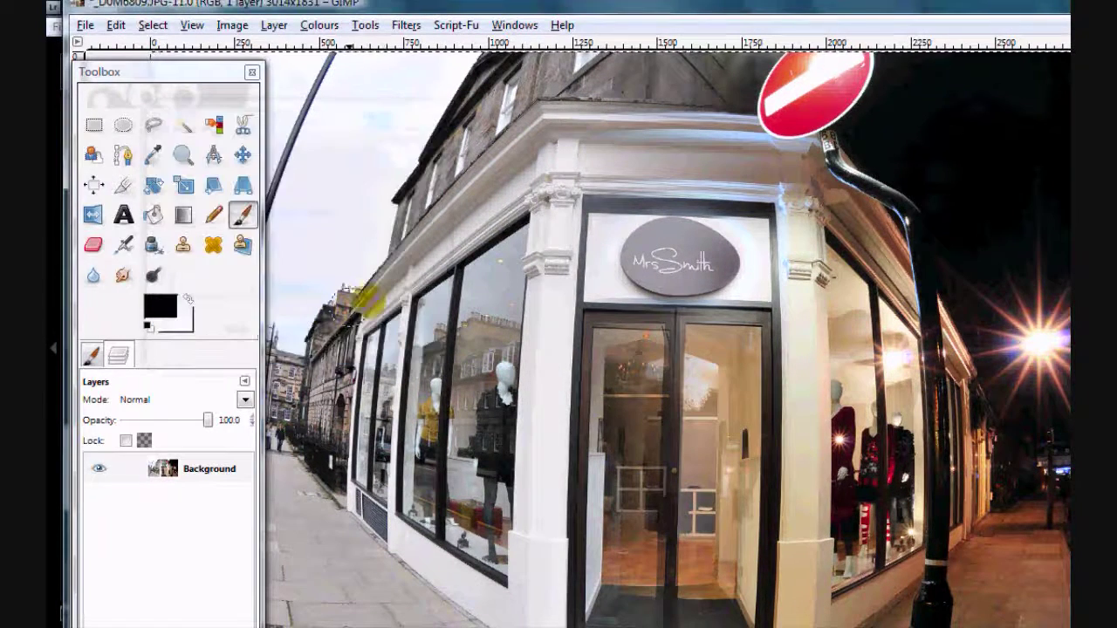